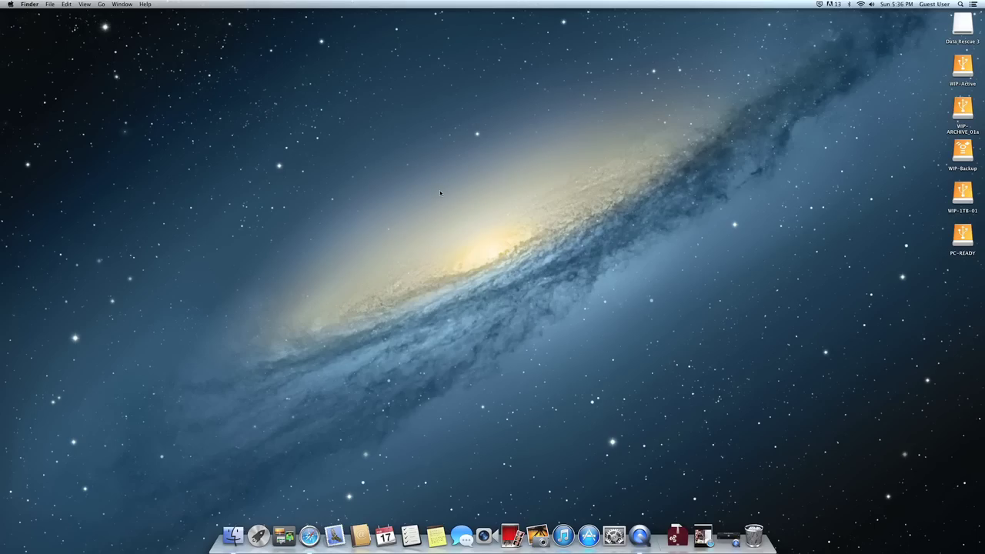
# Launch Adobe Photoshop CS5 from its folder in Applications and close the Finder window.
pyautogui.click(234, 534)
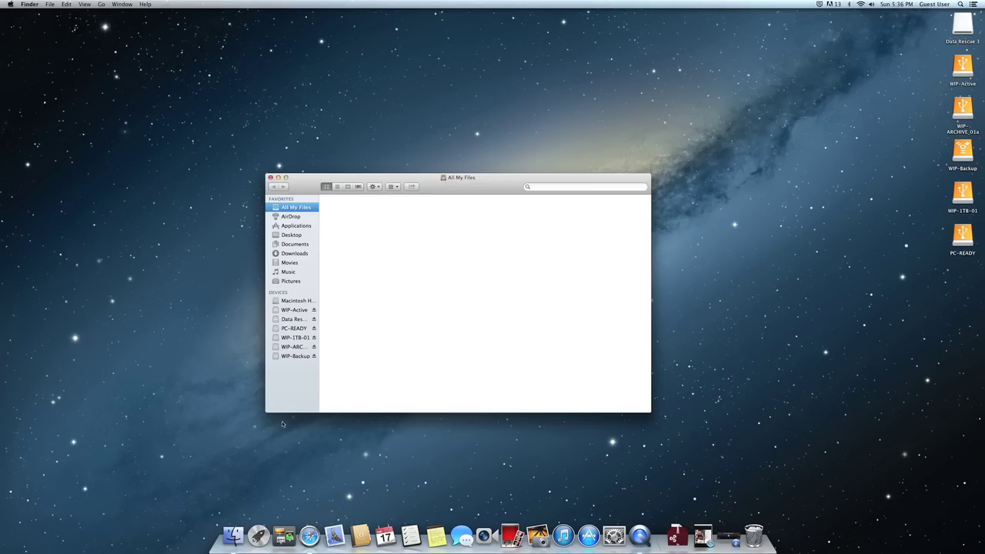
pyautogui.click(297, 227)
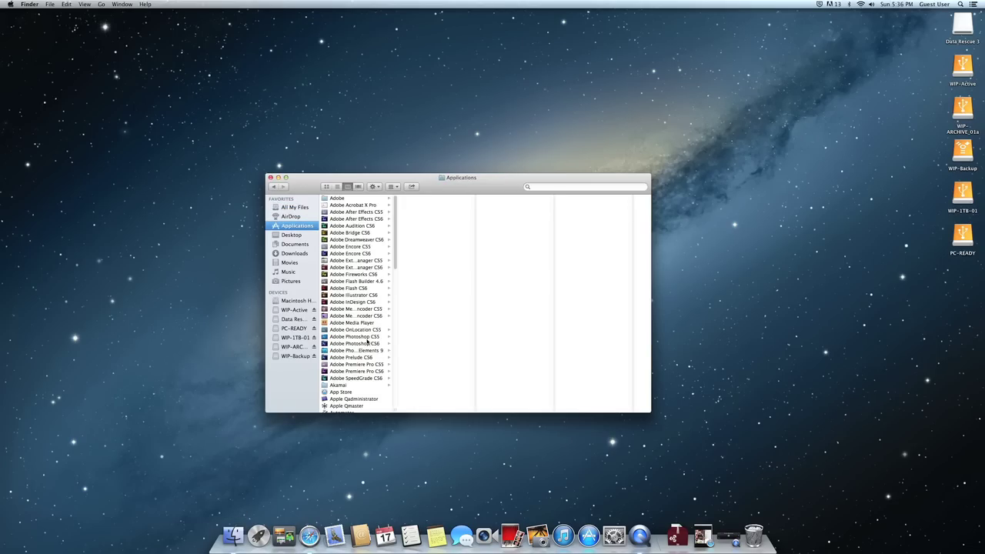
pyautogui.click(368, 339)
pyautogui.doubleClick(420, 198)
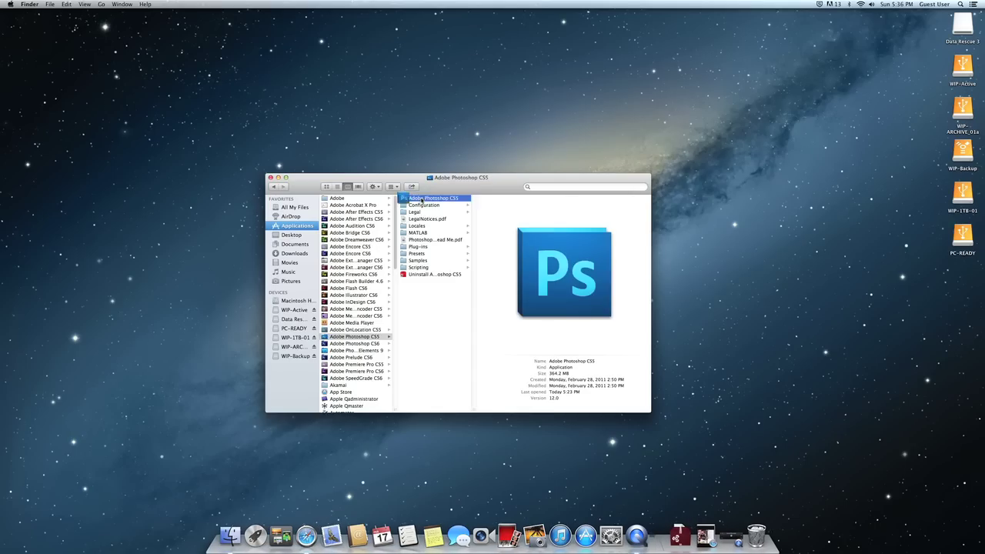
pyautogui.click(271, 177)
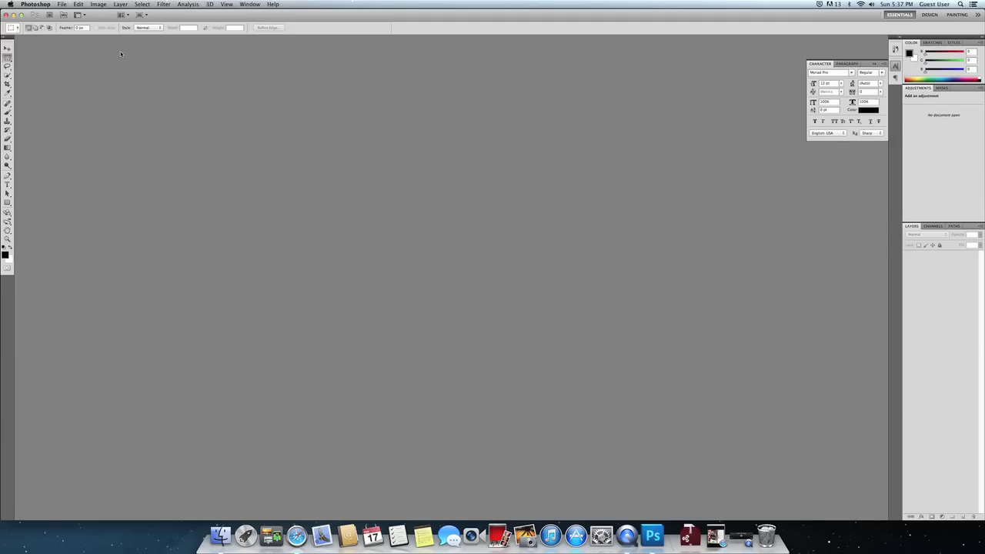
# Open the photo IMG_7947.JPG from the Photos folder.
pyautogui.click(61, 4)
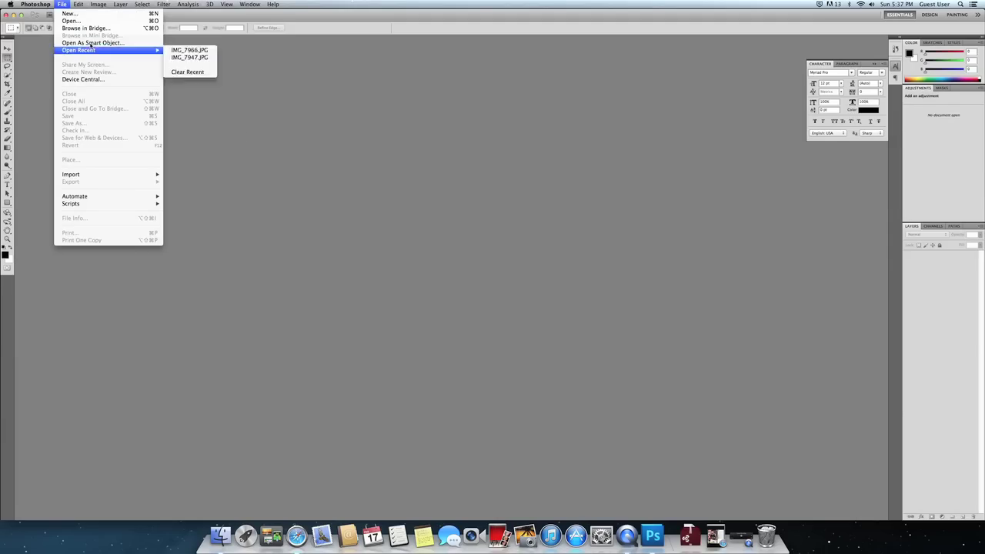
pyautogui.click(87, 23)
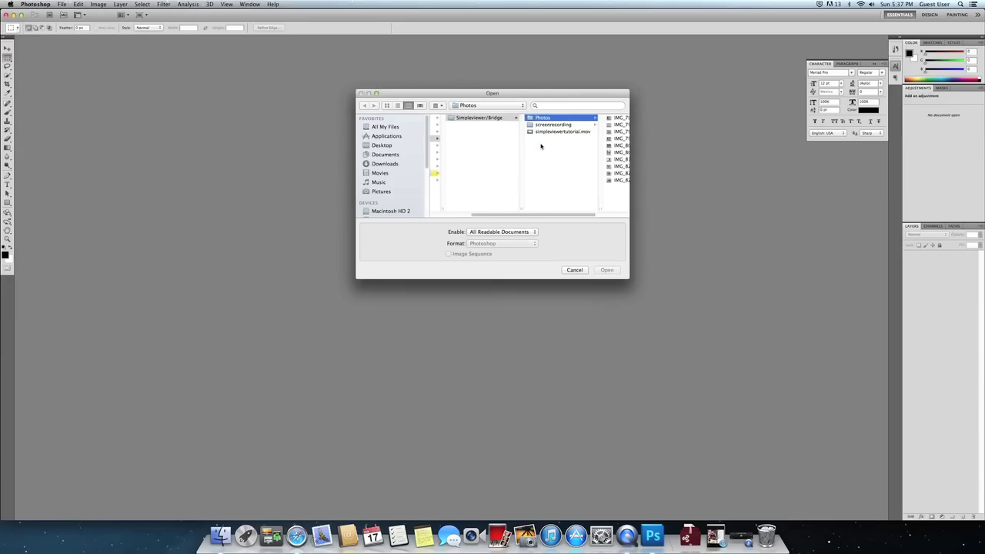
pyautogui.click(570, 120)
pyautogui.click(612, 272)
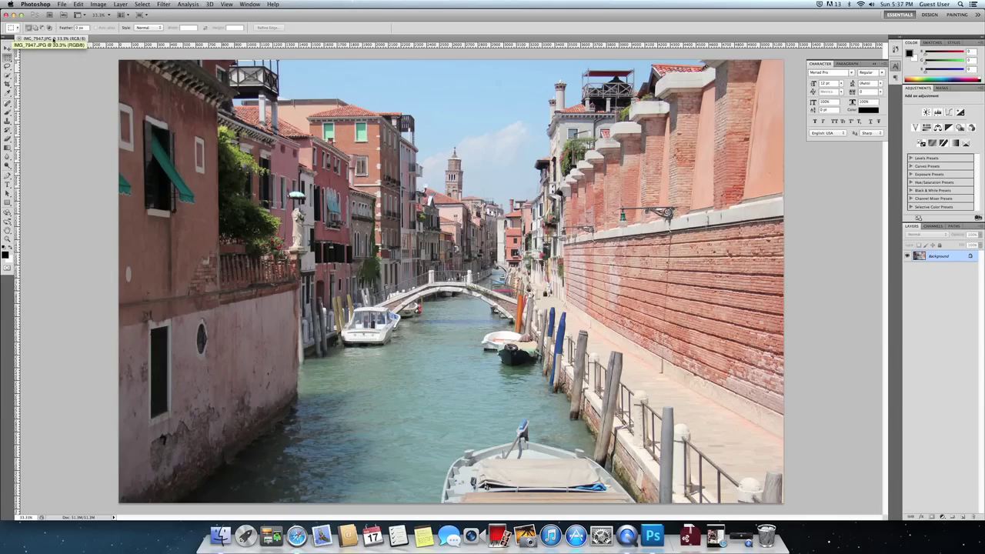
# Hide the Adjustments panel from the workspace.
pyautogui.click(250, 4)
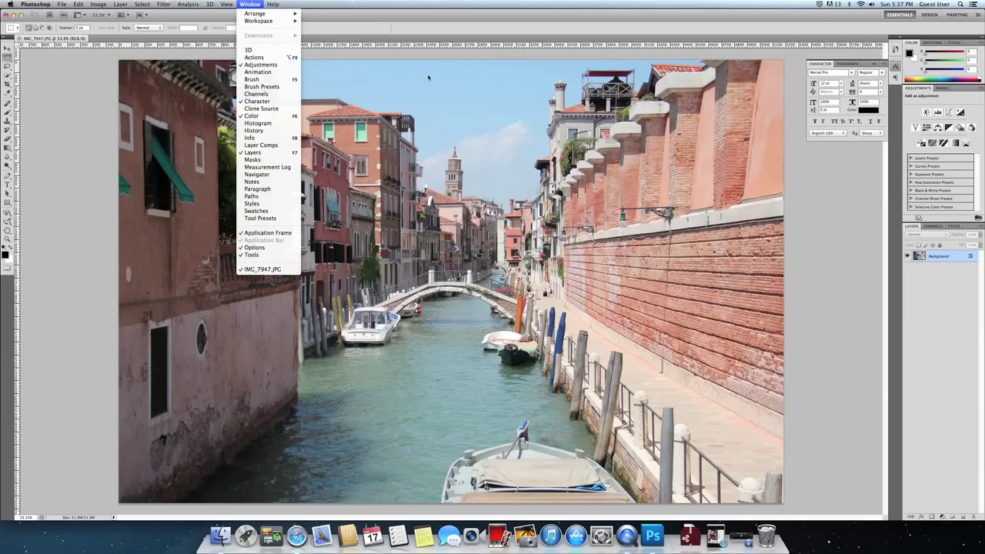
pyautogui.click(920, 90)
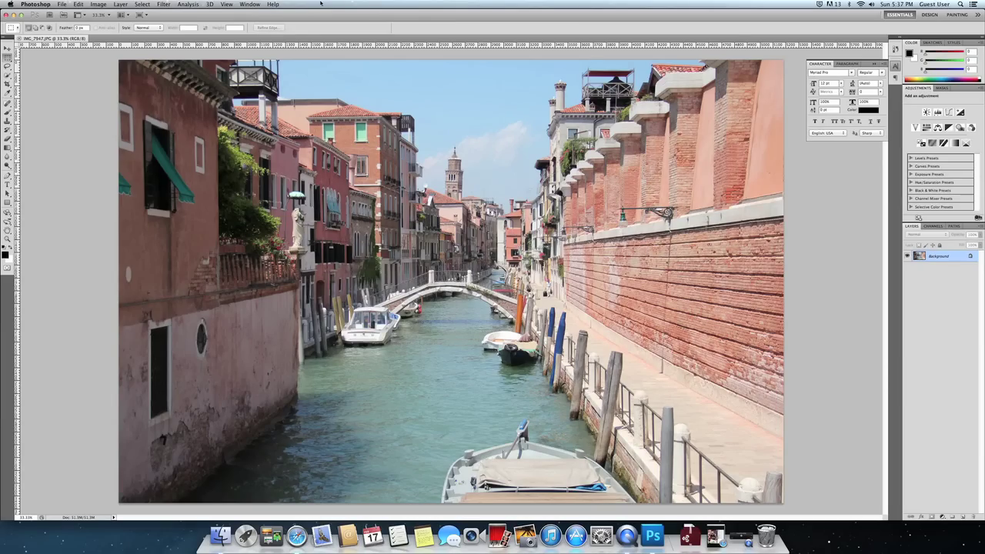
pyautogui.click(250, 4)
pyautogui.click(254, 66)
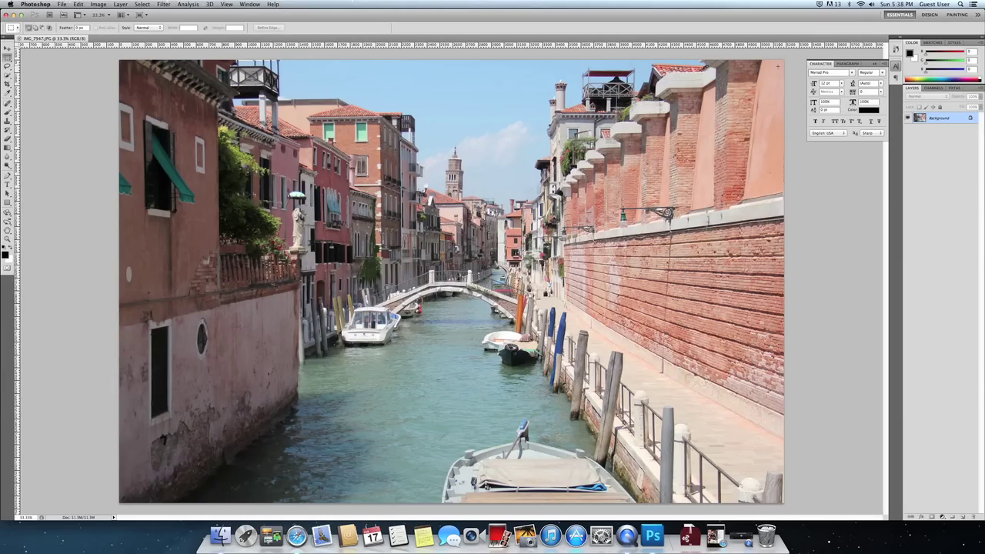
# Review the Character and Paragraph text settings and the list of panels that can be shown or hidden.
pyautogui.click(249, 4)
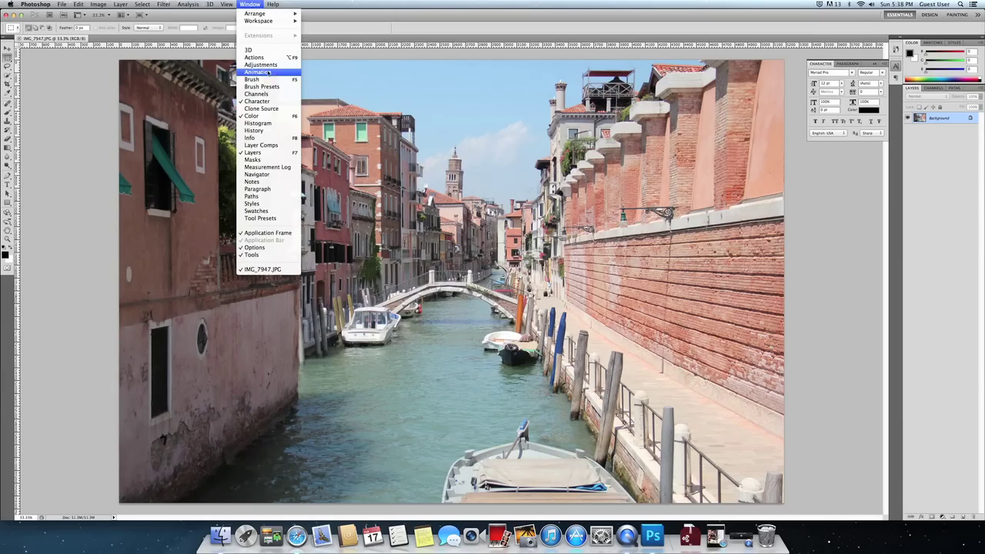
pyautogui.click(261, 102)
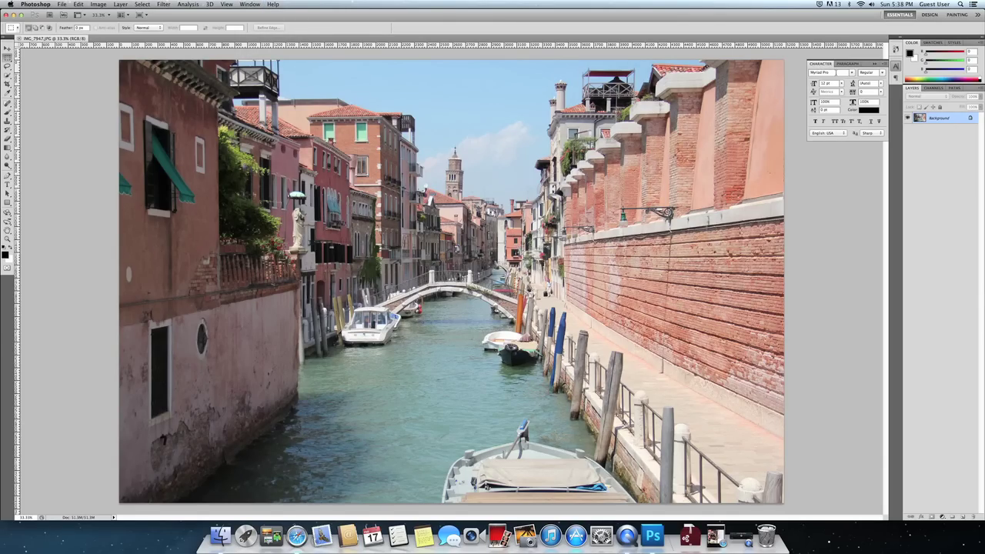
pyautogui.click(848, 63)
pyautogui.click(821, 64)
pyautogui.click(249, 4)
pyautogui.click(249, 4)
pyautogui.click(249, 4)
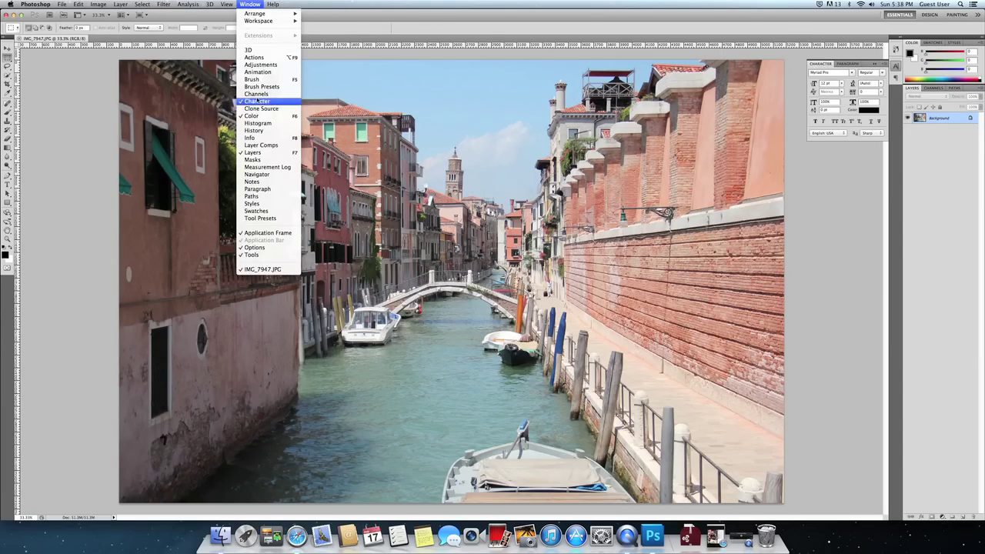
pyautogui.click(249, 4)
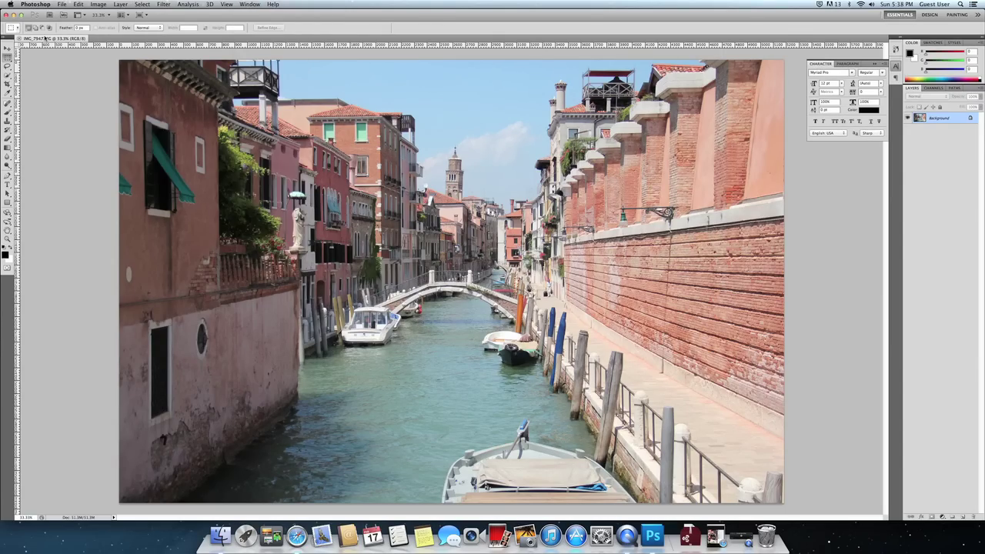
# Activate the Move tool, and hide the rulers and show them again around the photo.
pyautogui.click(7, 49)
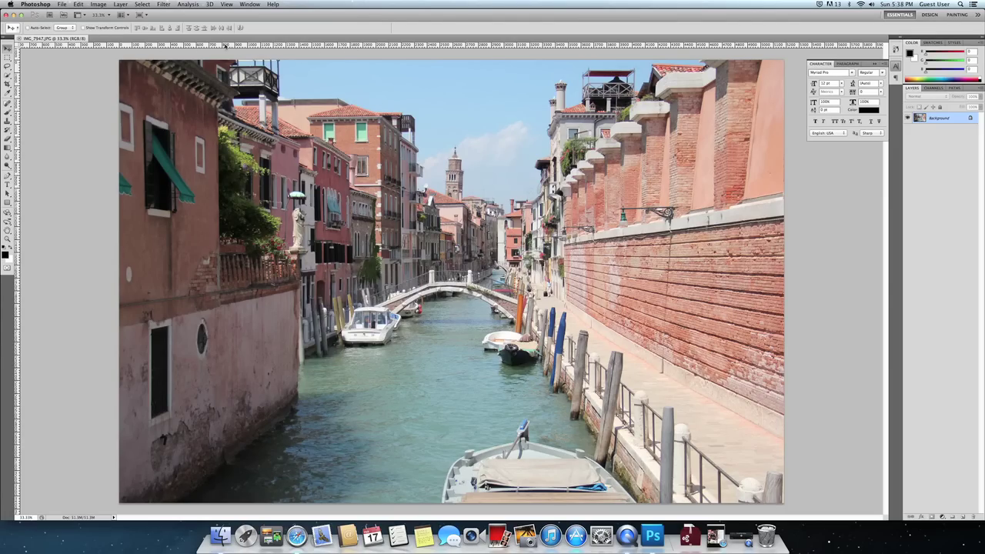
pyautogui.click(234, 3)
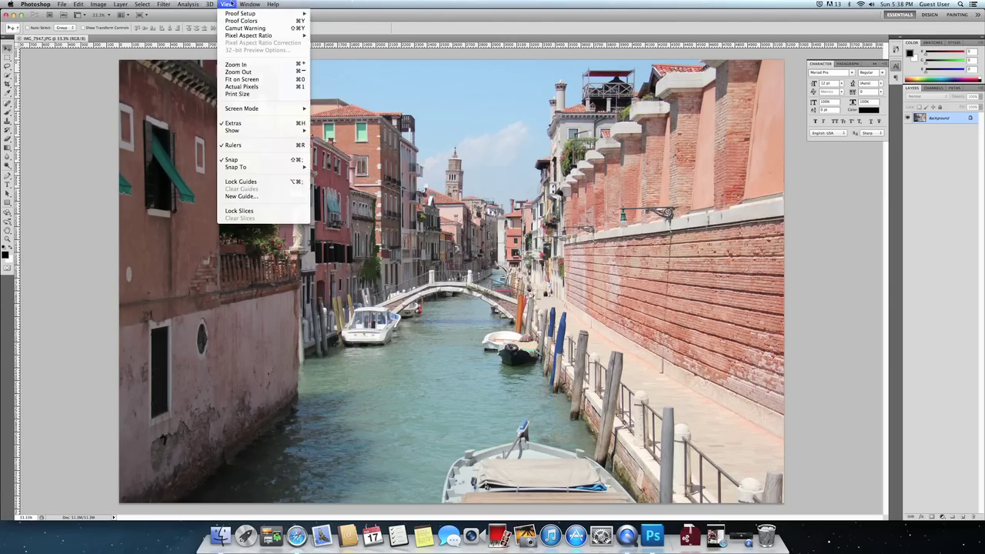
pyautogui.click(244, 147)
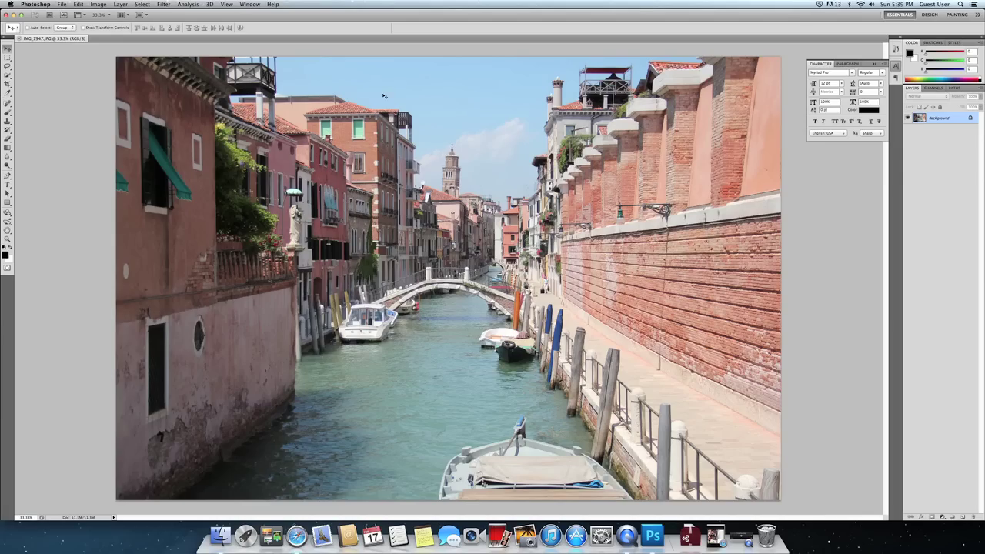
pyautogui.click(227, 4)
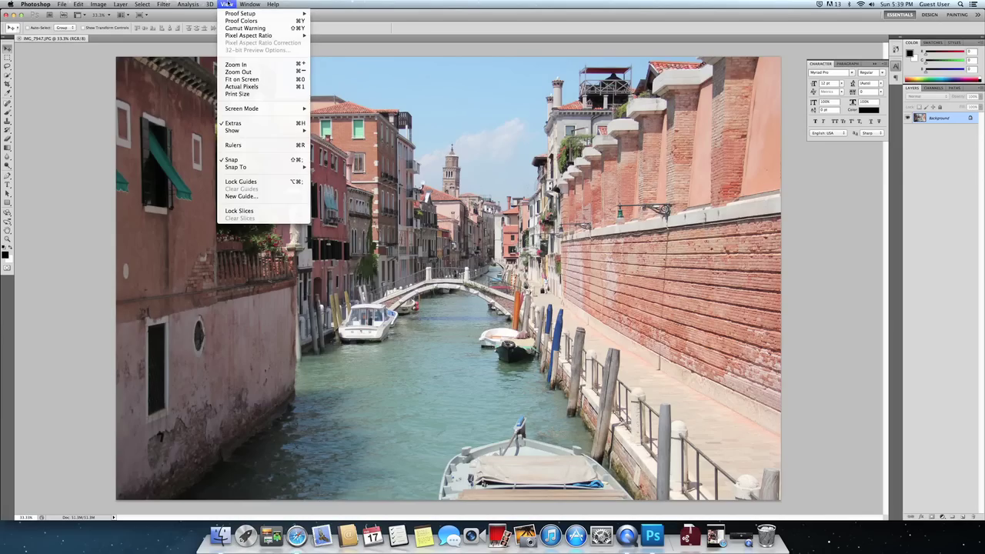
pyautogui.click(242, 146)
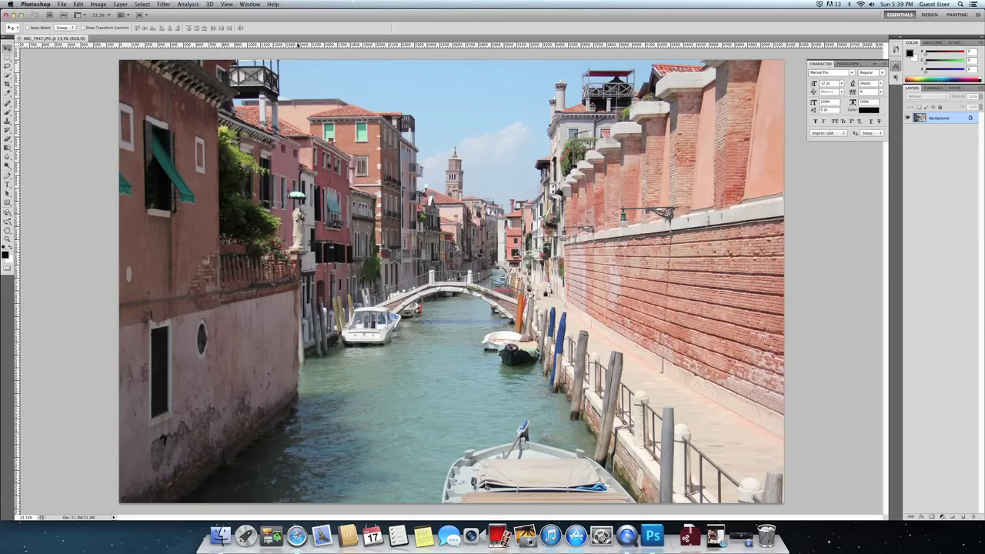
# Change the ruler units to inches and return them to pixels.
pyautogui.rightClick(299, 44)
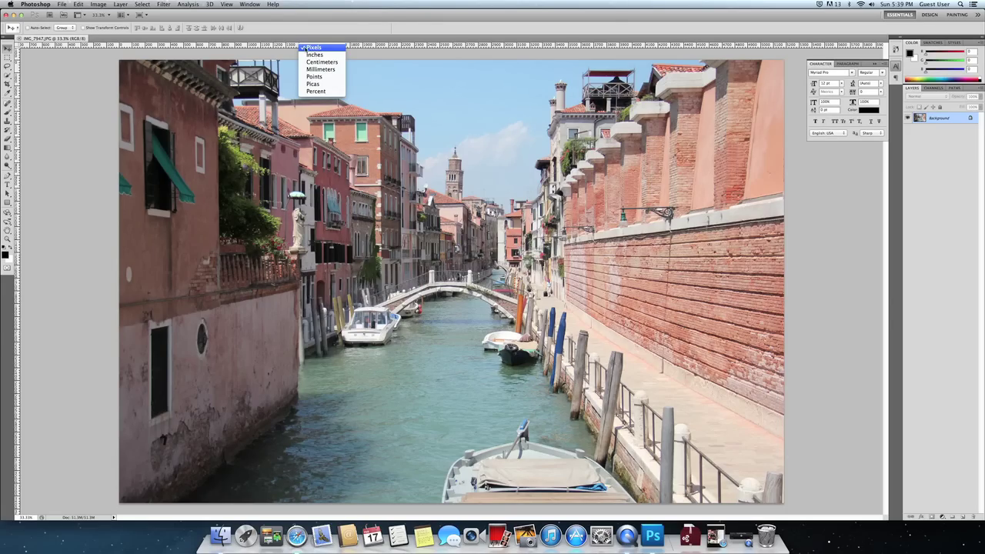
pyautogui.click(314, 55)
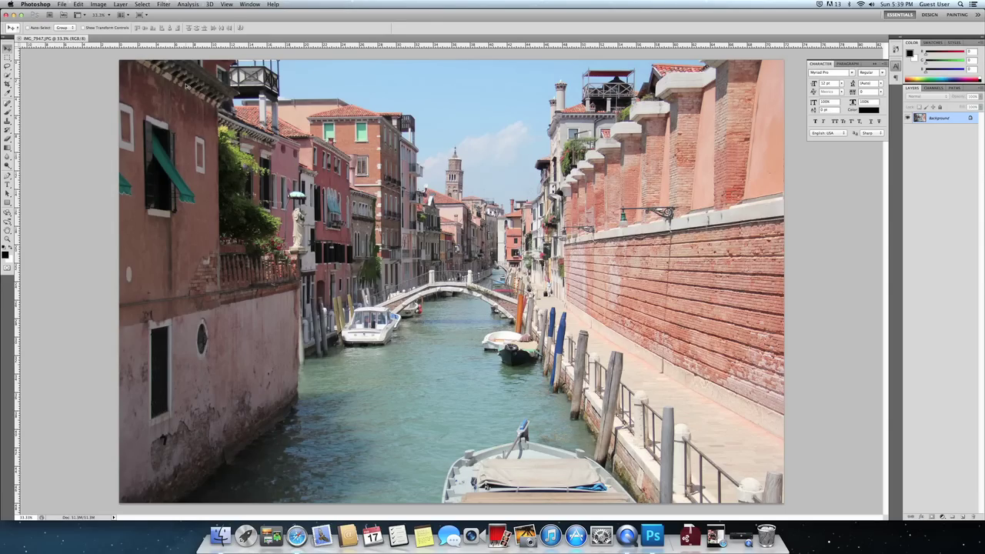
pyautogui.rightClick(263, 48)
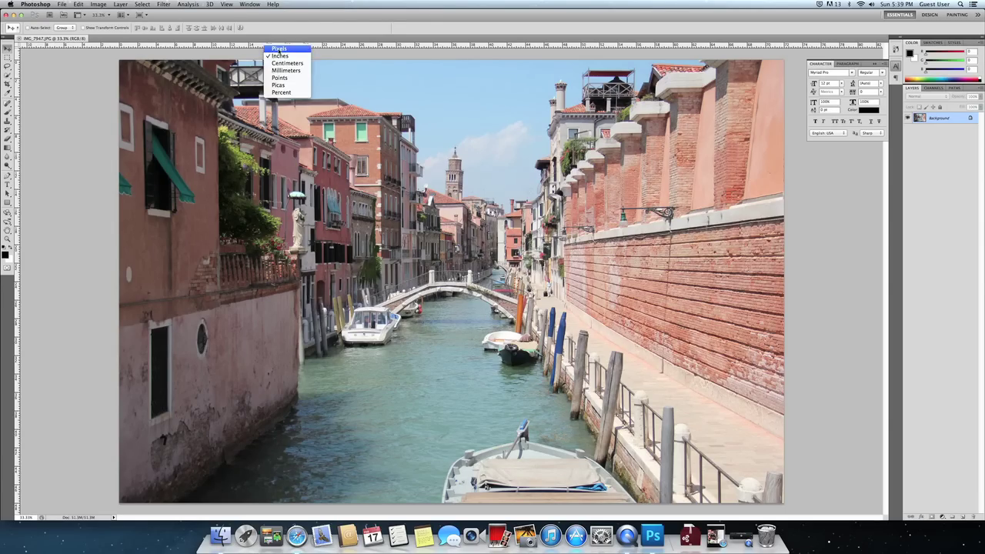
pyautogui.click(278, 48)
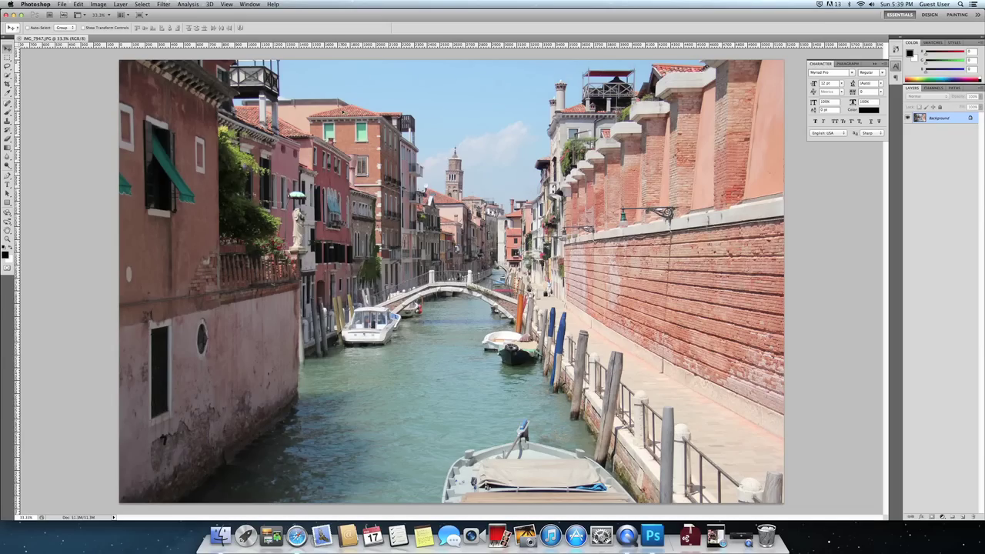
# Switch to Safari and copy the football player photo from The Official Cleveland Browns' Facebook timeline photos.
pyautogui.click(717, 537)
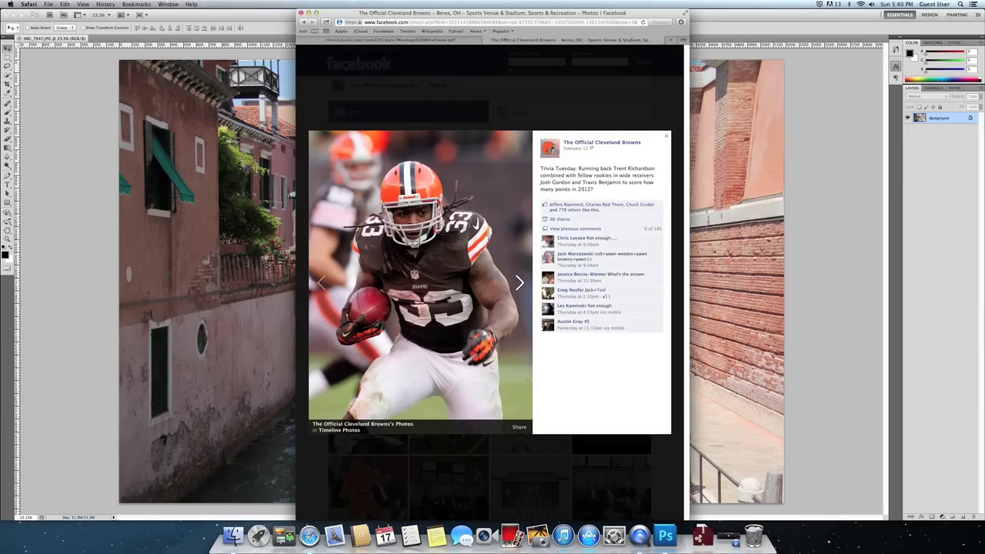
pyautogui.moveTo(350, 12); pyautogui.dragTo(435, 12)
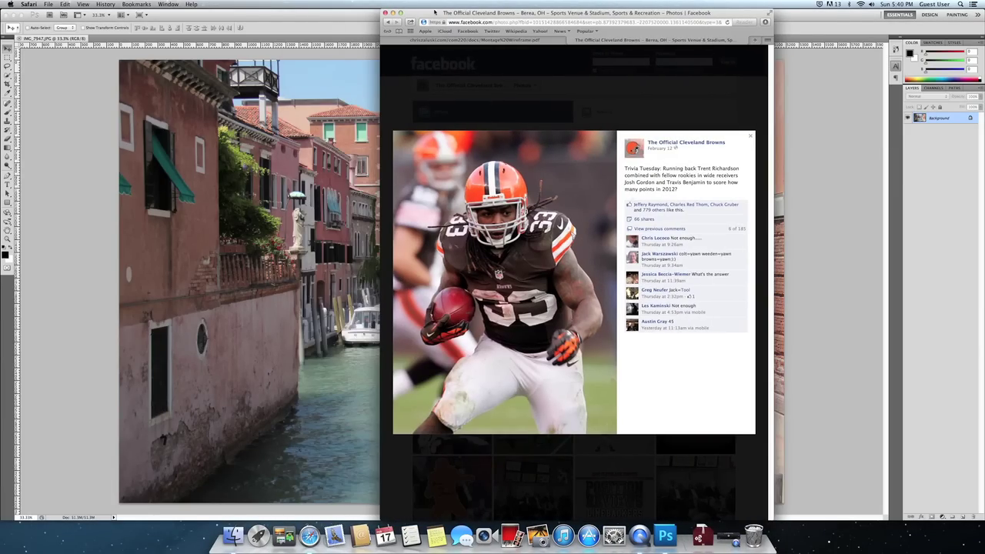
pyautogui.click(463, 193)
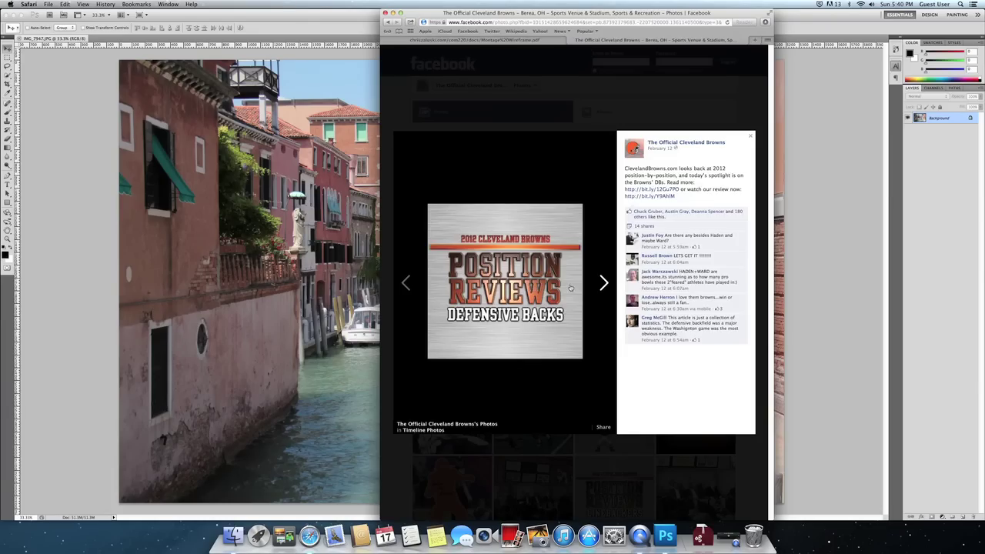
pyautogui.click(603, 283)
pyautogui.click(407, 283)
pyautogui.click(406, 283)
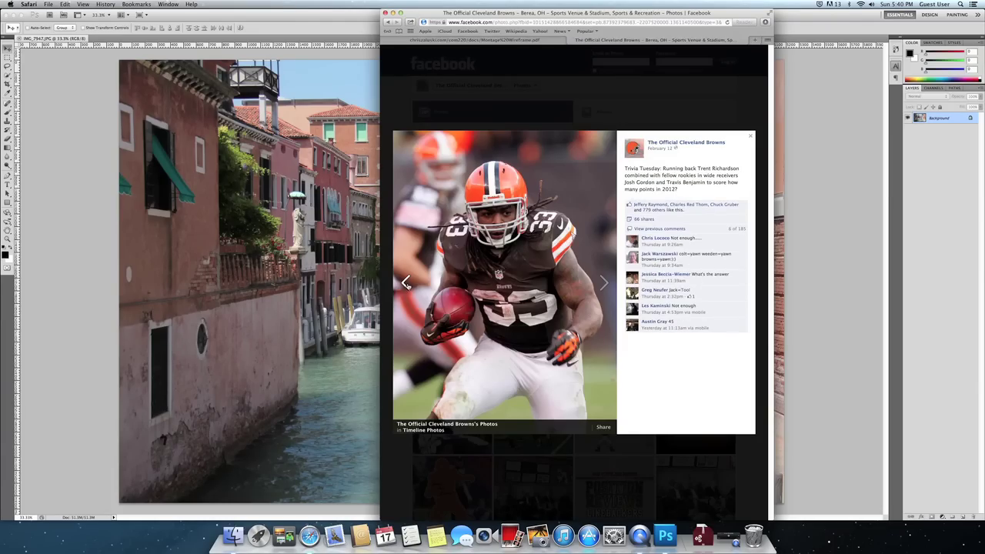
pyautogui.rightClick(461, 222)
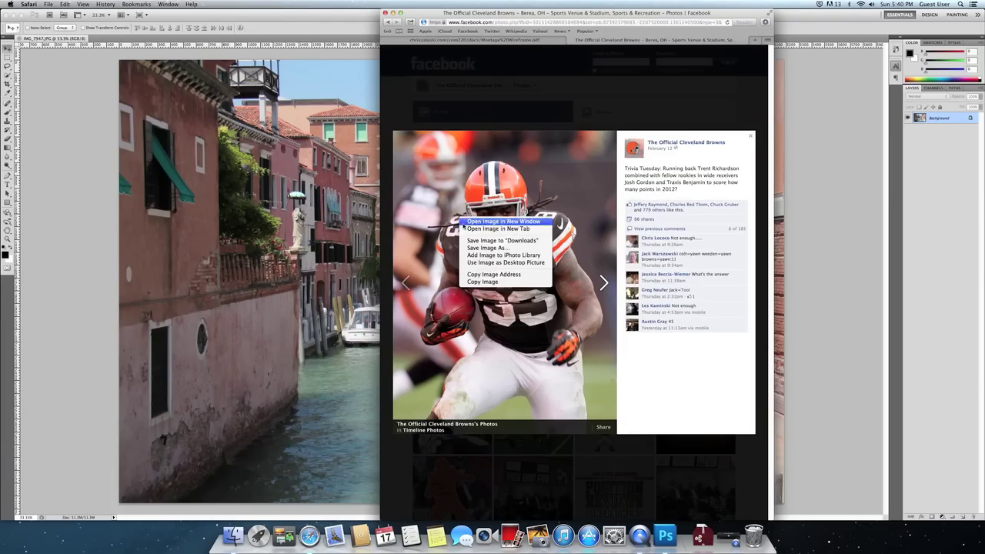
pyautogui.click(483, 282)
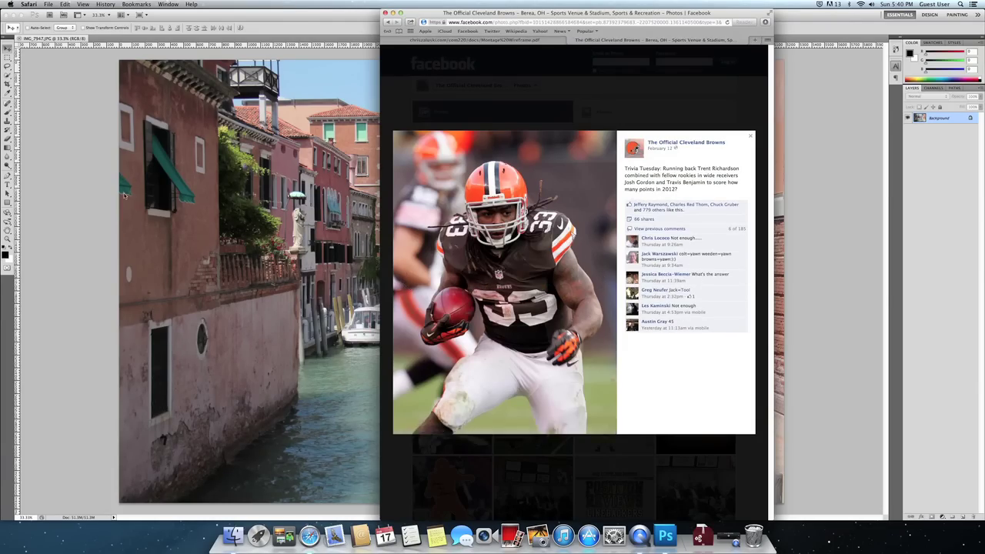
# Switch back to Photoshop, create a 708 x 960 pixel document from the Clipboard preset and paste the copied photo into it.
pyautogui.click(97, 196)
pyautogui.click(61, 4)
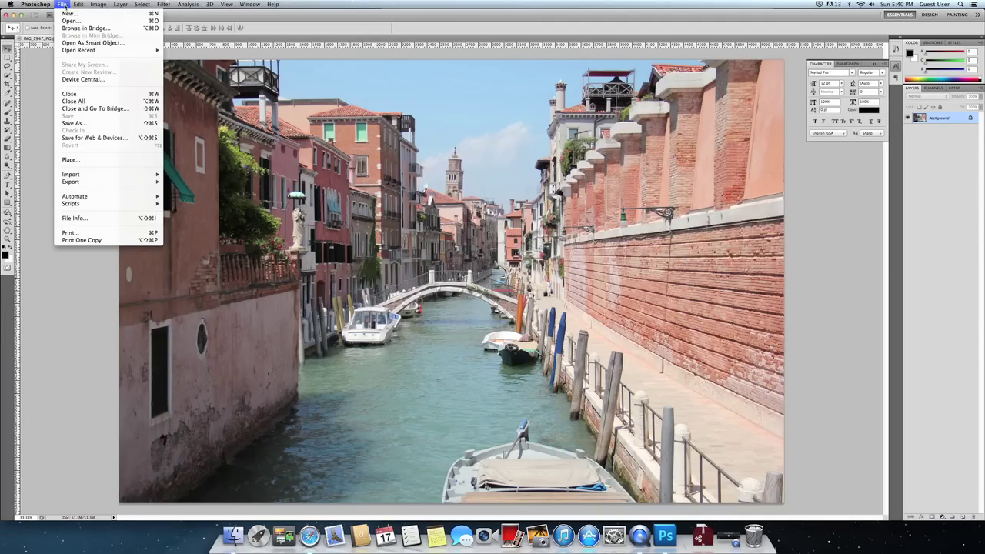
pyautogui.click(68, 14)
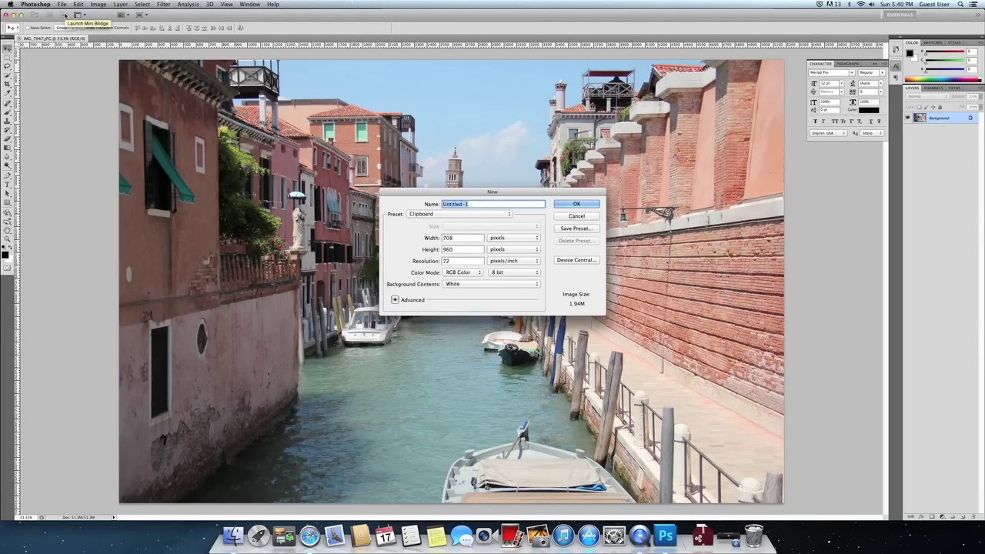
pyautogui.press('Return')
pyautogui.press('super+v')
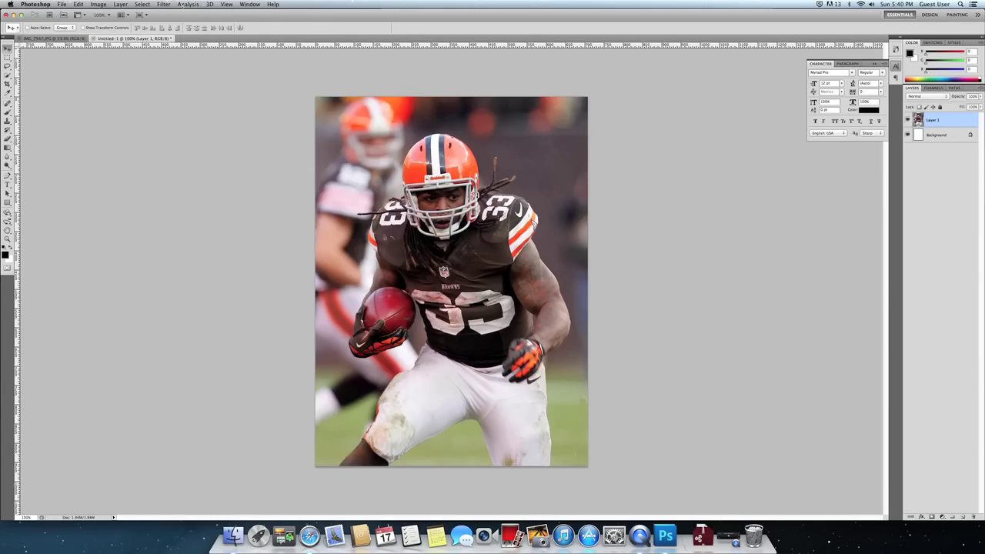
# Check the pasted photo's dimensions and resolution in Image Size without changing them, and return to the IMG_7947.JPG document.
pyautogui.click(121, 4)
pyautogui.moveTo(117, 13)
pyautogui.click(115, 72)
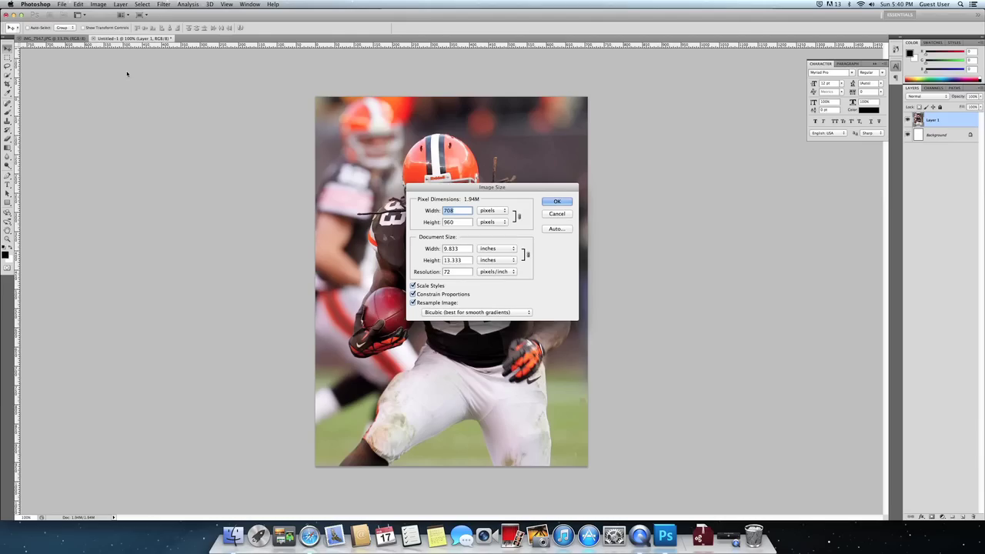
pyautogui.press('Tab')
pyautogui.doubleClick(460, 210)
pyautogui.click(554, 214)
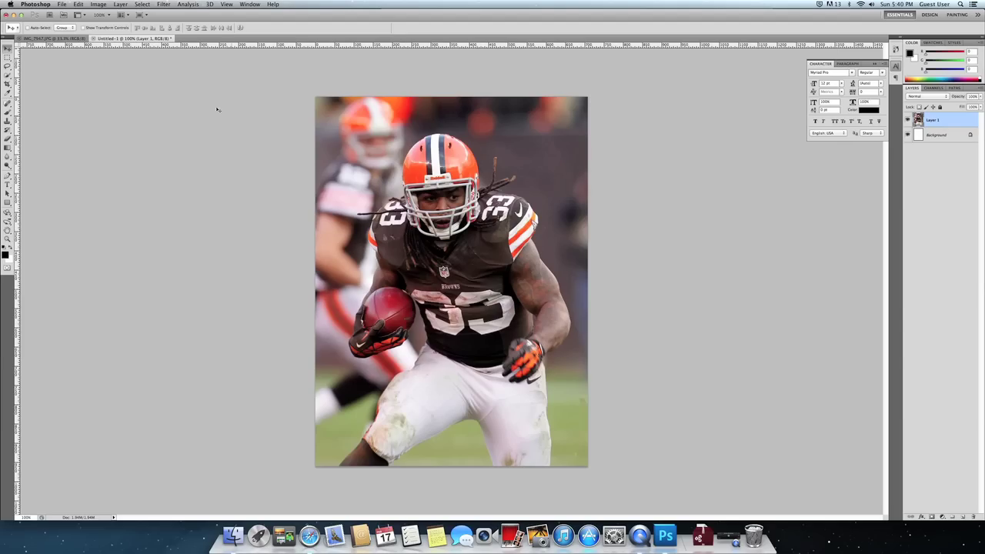
pyautogui.click(58, 39)
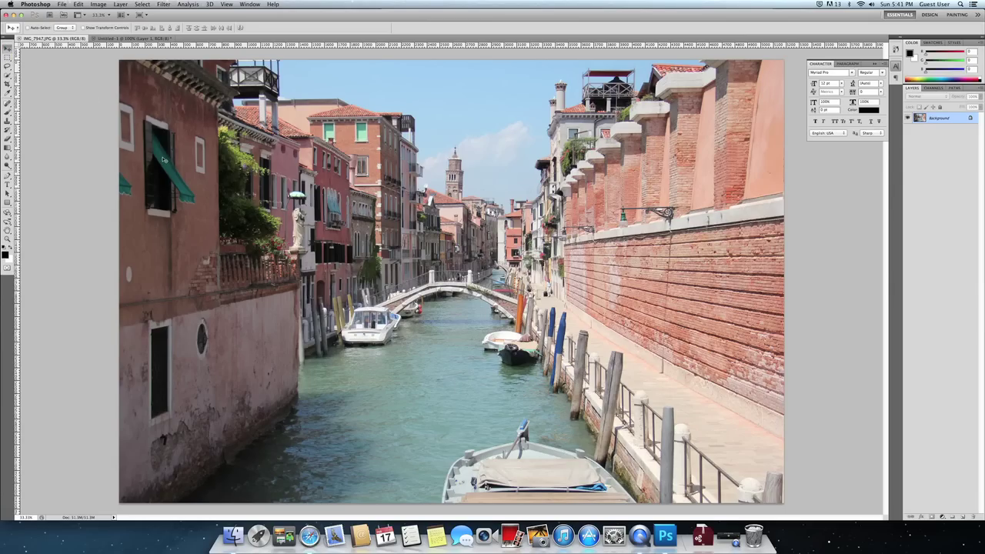
# Crop the canal photo freehand to a tall portrait area around the bridge and the water, and undo the crop.
pyautogui.click(7, 85)
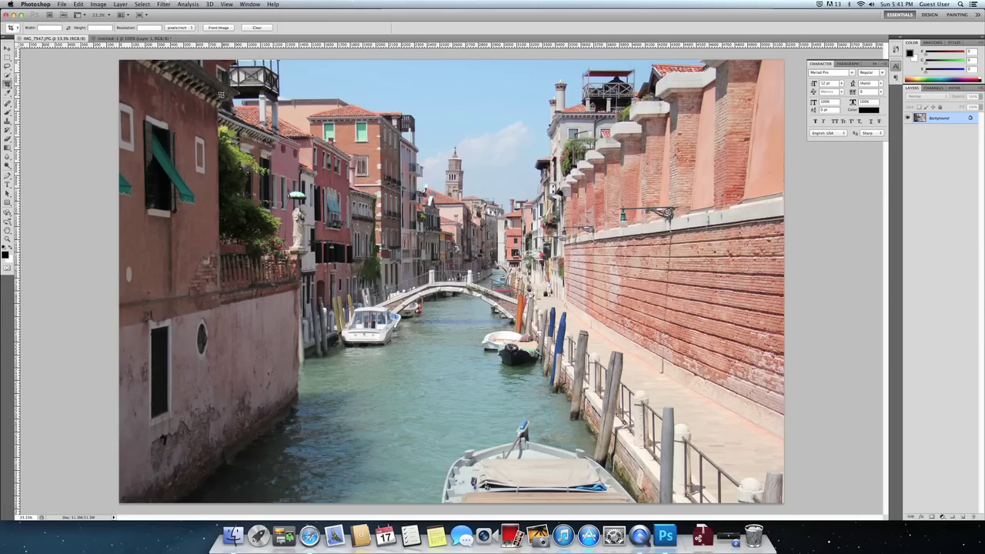
pyautogui.moveTo(217, 96); pyautogui.dragTo(655, 422)
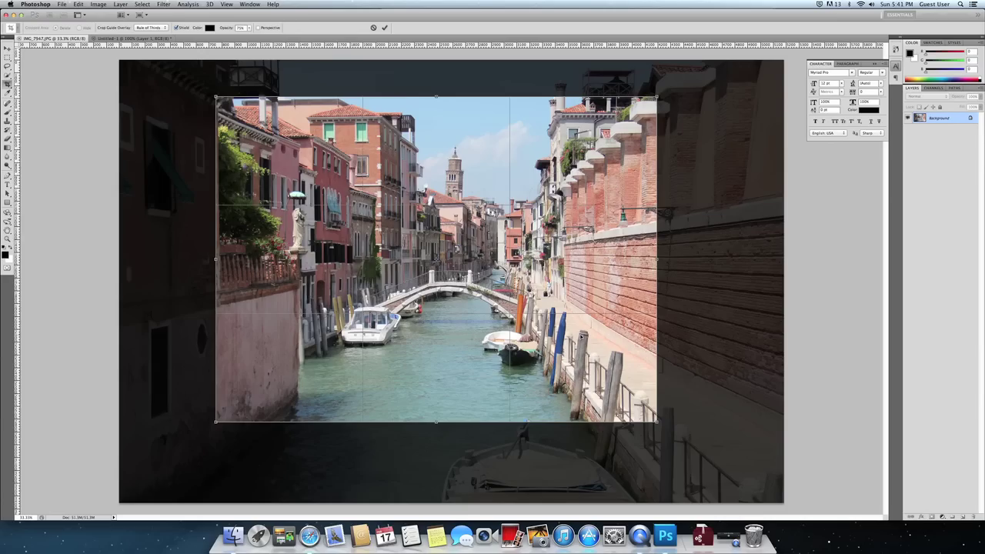
pyautogui.moveTo(441, 260); pyautogui.dragTo(449, 265)
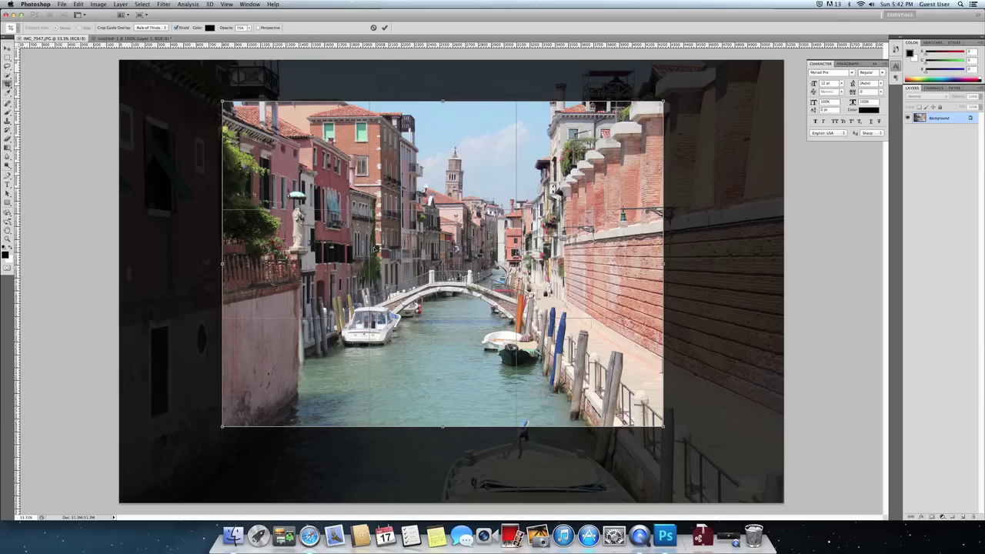
pyautogui.moveTo(224, 426); pyautogui.dragTo(308, 478)
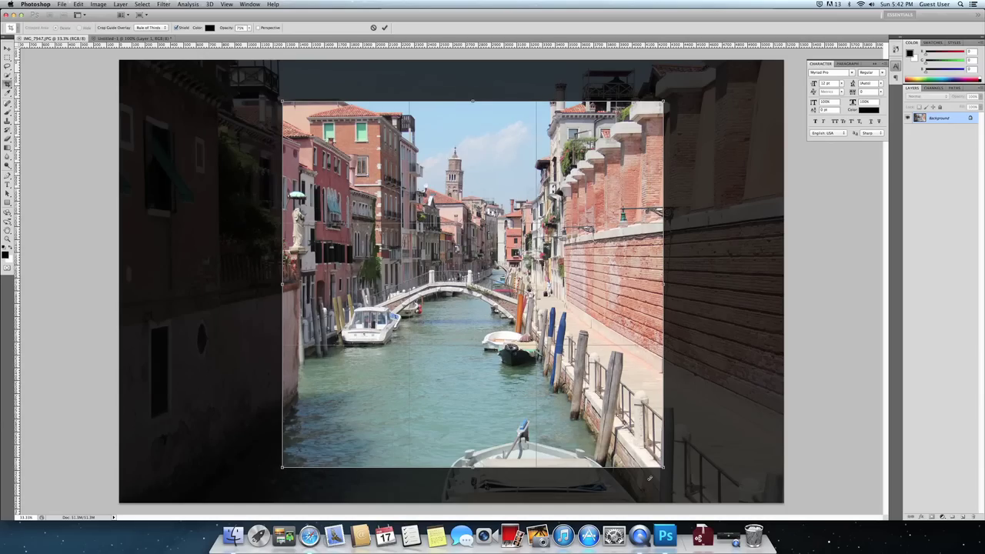
pyautogui.moveTo(663, 466); pyautogui.dragTo(563, 482)
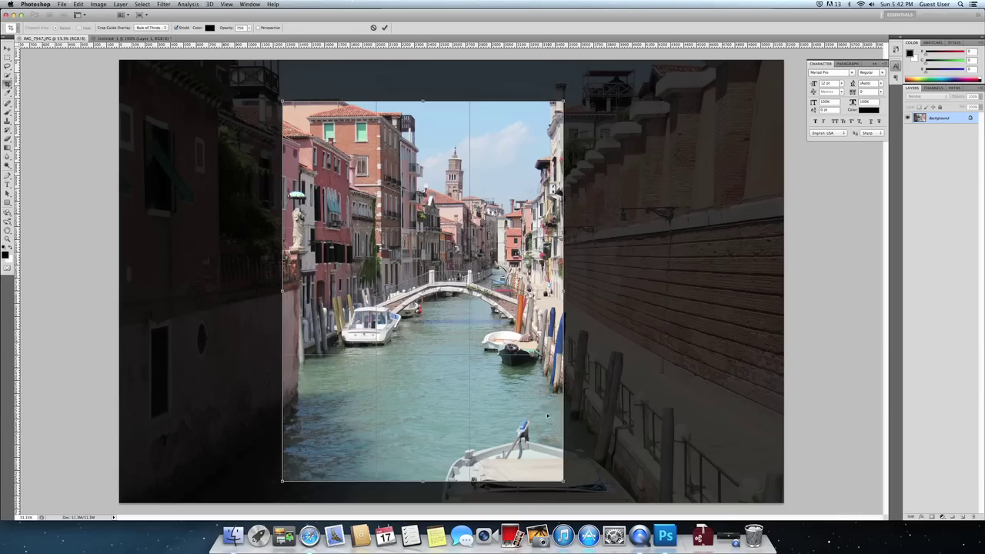
pyautogui.moveTo(563, 102); pyautogui.dragTo(576, 82)
pyautogui.moveTo(282, 76); pyautogui.dragTo(277, 67)
pyautogui.moveTo(420, 173); pyautogui.dragTo(423, 174)
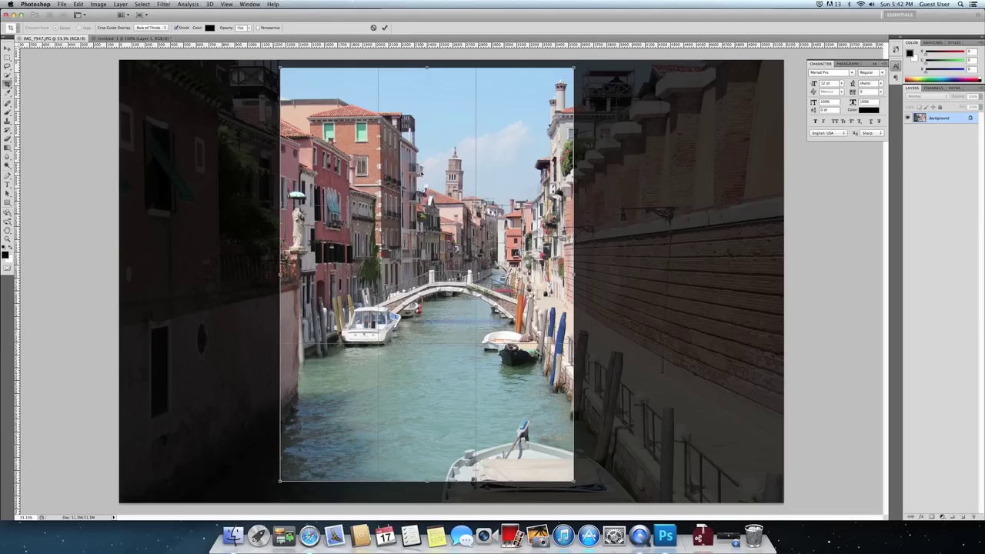
pyautogui.press('Return')
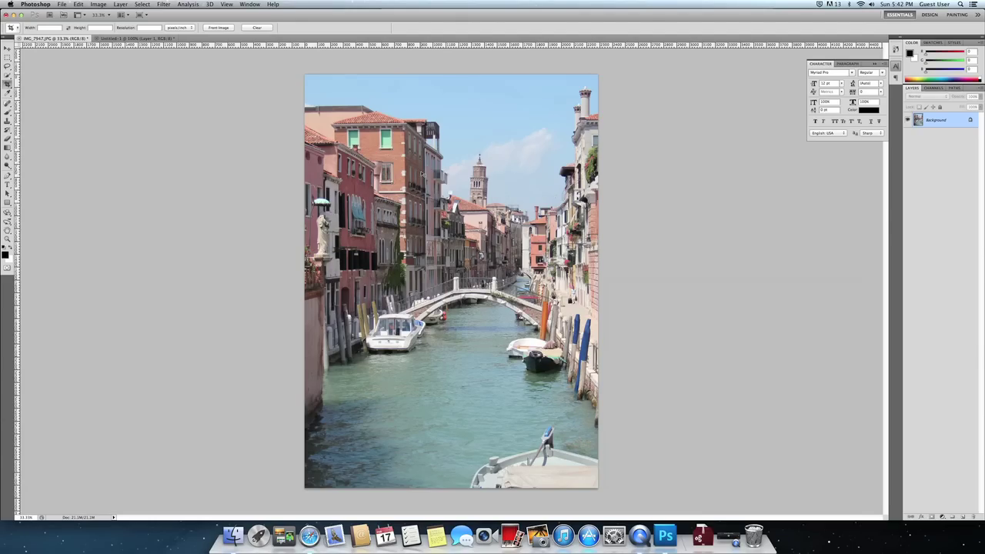
pyautogui.press('super+z')
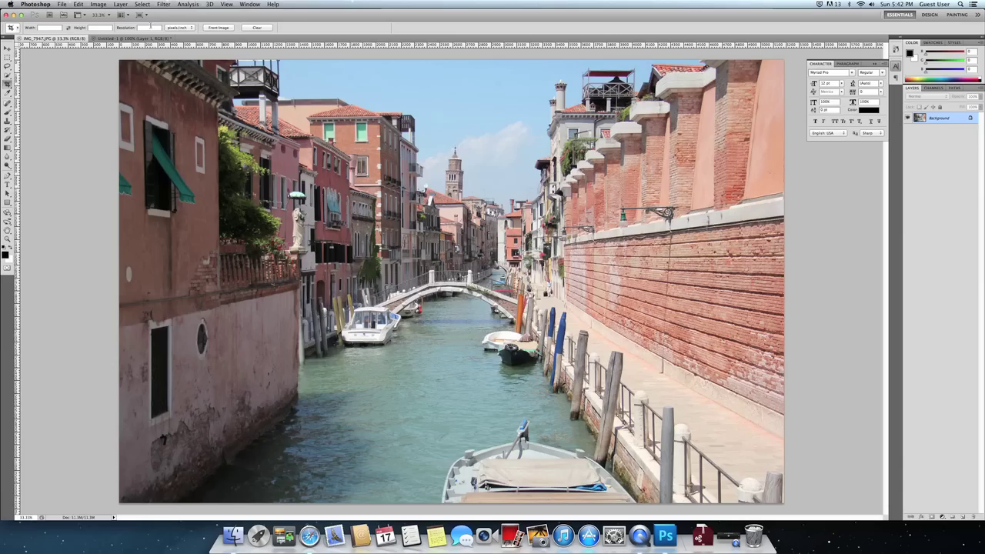
# Set the Crop tool to a fixed size of 600 px wide by 400 px high at 72 pixels/inch.
pyautogui.click(8, 67)
pyautogui.click(7, 82)
pyautogui.click(43, 26)
pyautogui.click(100, 27)
pyautogui.write('400px')
pyautogui.press('Tab')
# Frame the bridge, canal and both rows of buildings with the fixed-size crop area, and apply the crop.
pyautogui.moveTo(187, 98); pyautogui.dragTo(486, 235)
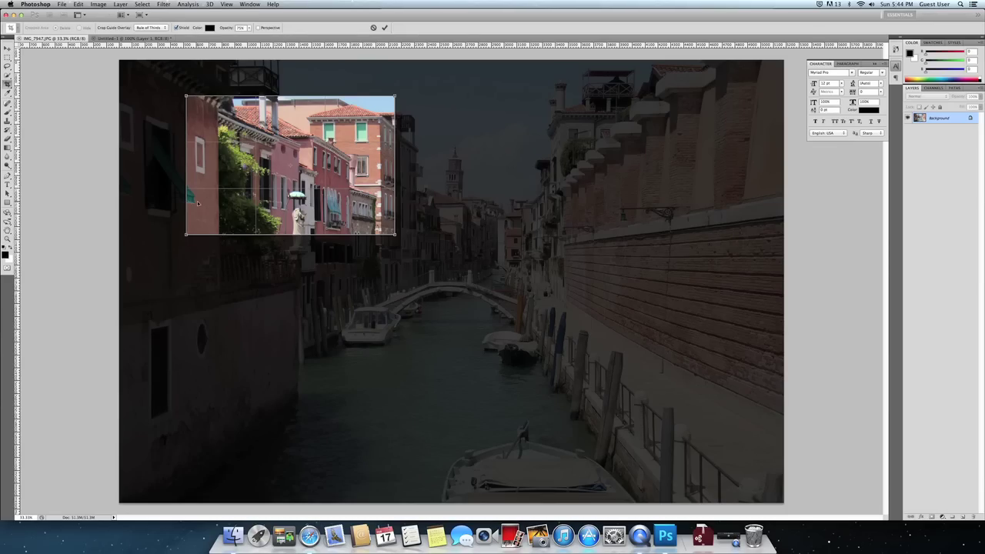
pyautogui.moveTo(398, 238); pyautogui.dragTo(637, 436)
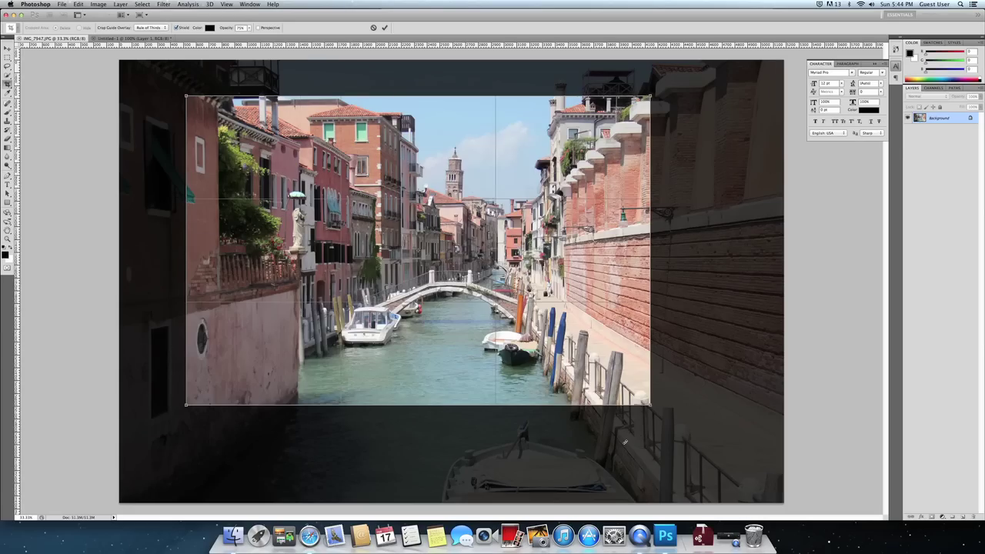
pyautogui.moveTo(559, 348); pyautogui.dragTo(578, 366)
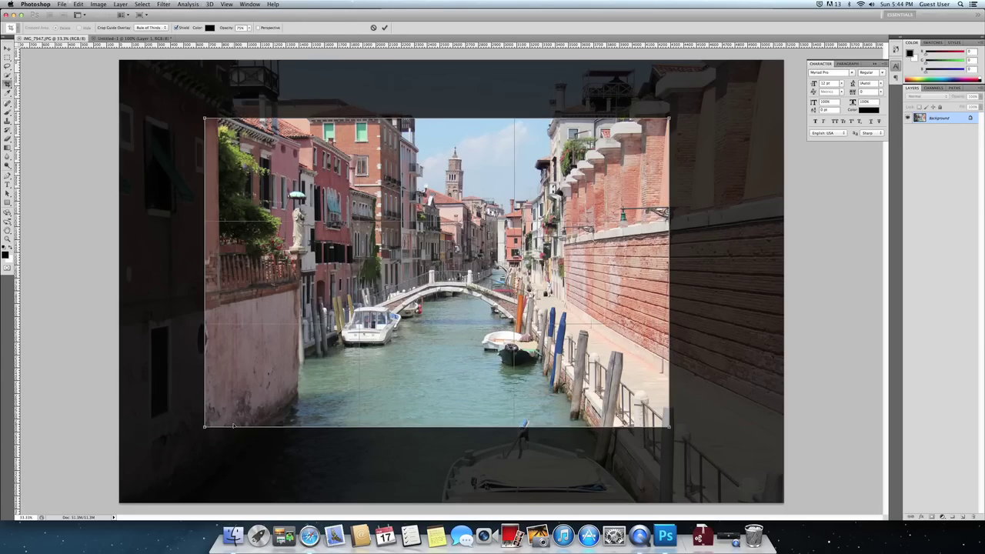
pyautogui.moveTo(205, 427); pyautogui.dragTo(191, 433)
pyautogui.moveTo(327, 399); pyautogui.dragTo(341, 392)
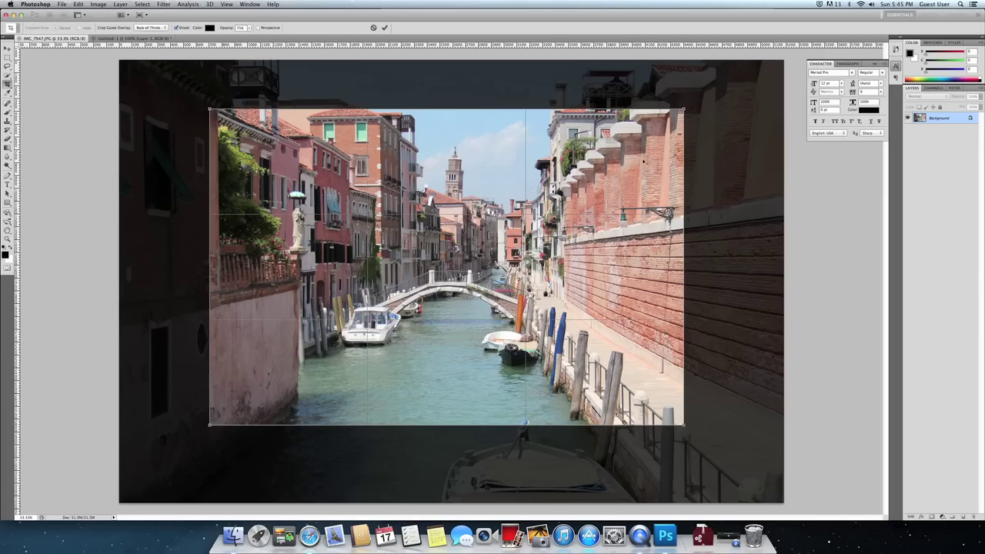
pyautogui.moveTo(682, 111); pyautogui.dragTo(699, 101)
pyautogui.moveTo(625, 151); pyautogui.dragTo(621, 156)
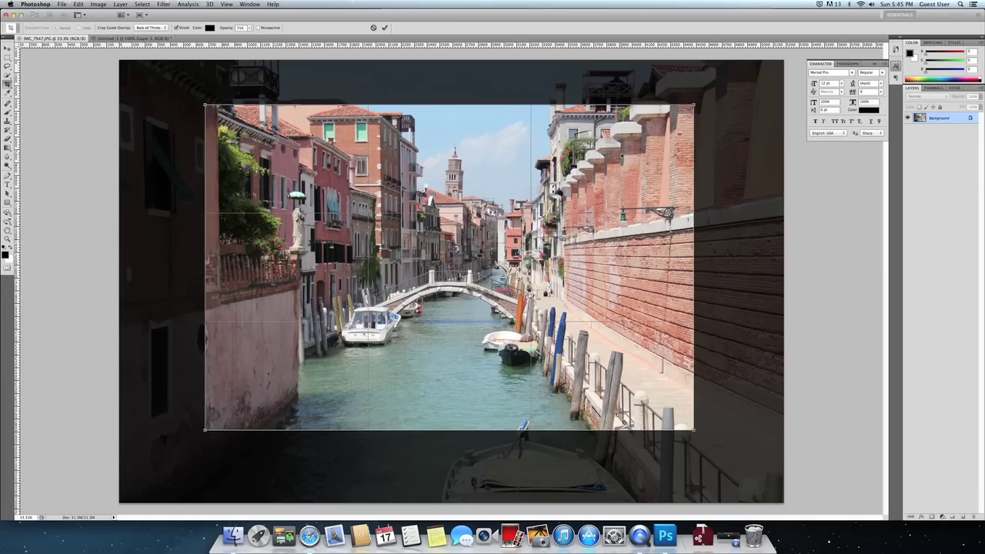
pyautogui.press('Return')
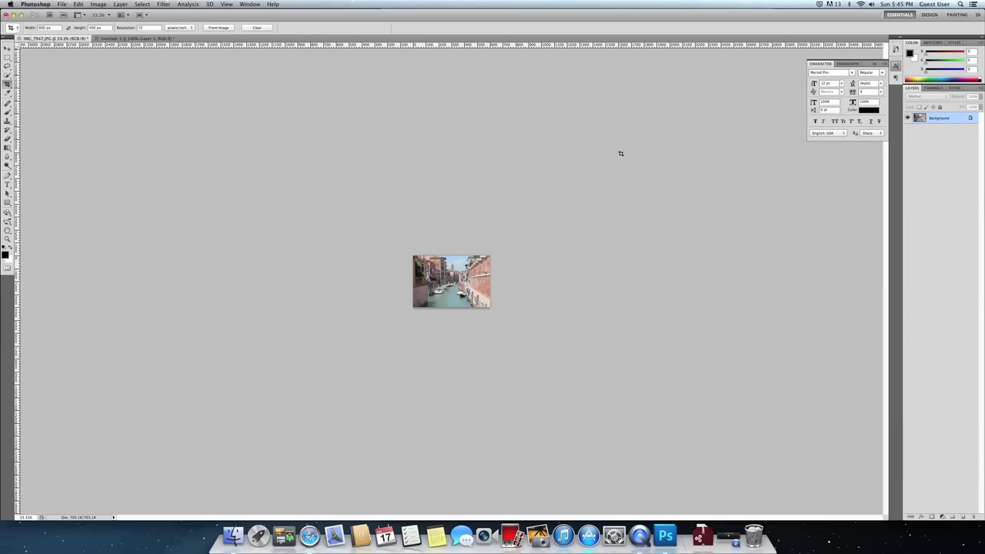
# Enlarge the cropped photo's view to 200% and return it to 100% to inspect its actual size.
pyautogui.press('super+equal')
pyautogui.press('super+equal')
pyautogui.press('super+equal')
pyautogui.press('super+equal')
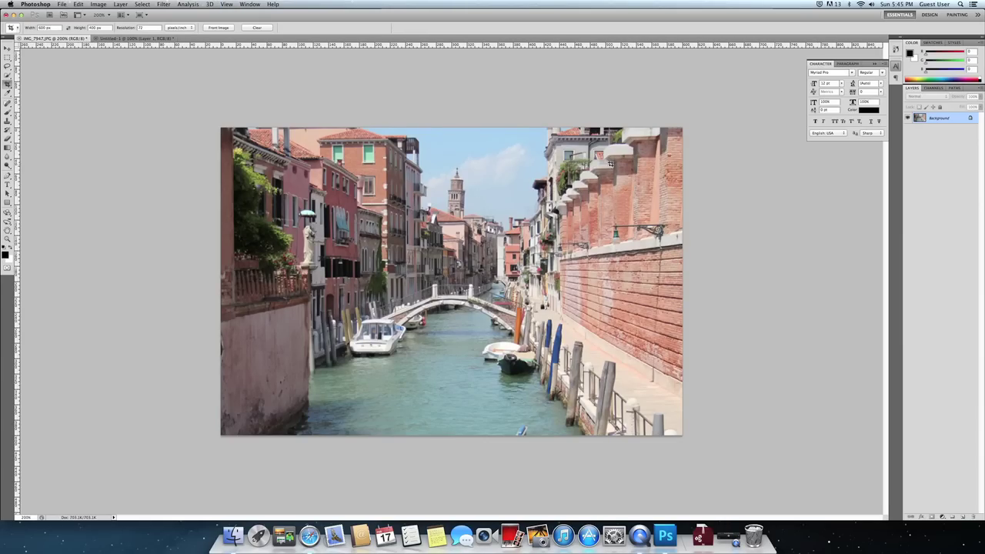
pyautogui.press('super+minus')
pyautogui.press('super+minus')
pyautogui.press('super+equal')
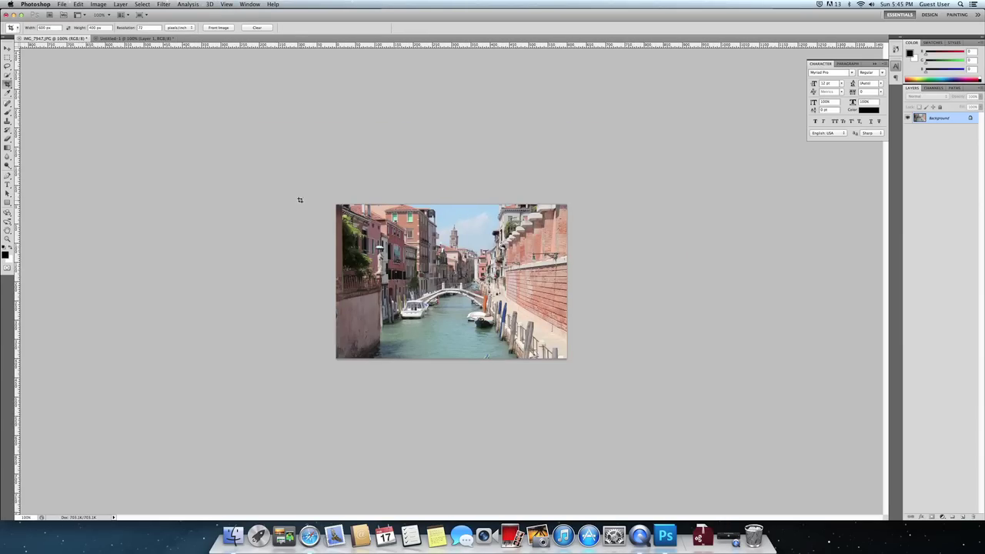
pyautogui.click(24, 518)
pyautogui.write('10')
# Re-enter 400 as the Crop tool's height value.
pyautogui.click(53, 27)
pyautogui.press('Tab')
pyautogui.write('400')
pyautogui.press('Return')
# Clear the Crop tool's height, width and resolution values for unrestricted cropping.
pyautogui.click(98, 27)
pyautogui.press('BackSpace')
pyautogui.press('BackSpace')
pyautogui.press('BackSpace')
pyautogui.doubleClick(51, 28)
pyautogui.press('BackSpace')
pyautogui.doubleClick(150, 27)
pyautogui.press('BackSpace')
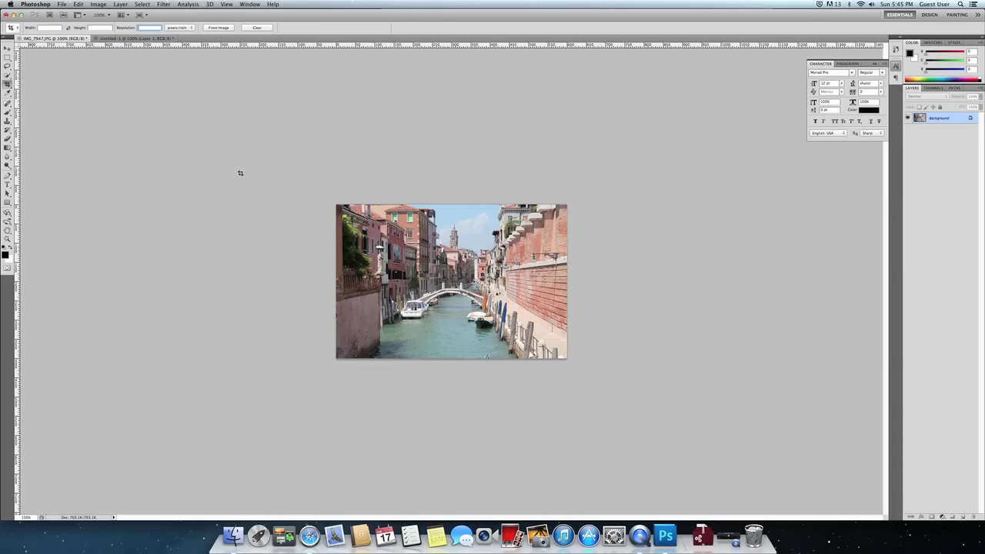